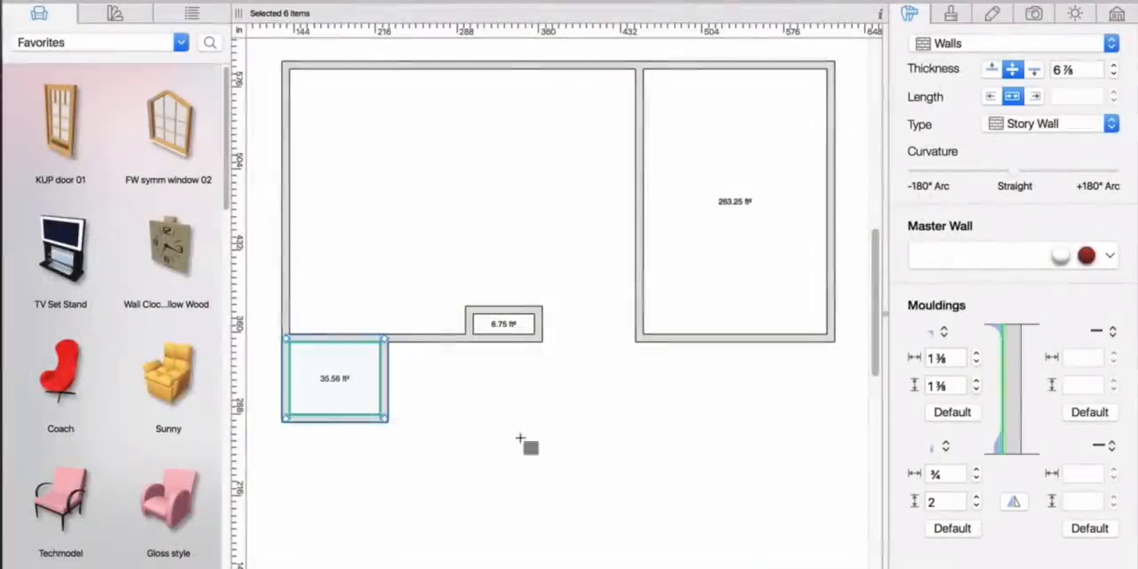
- Draw the remaining 126 ft² and 286.89 ft² rectangular rooms at the lower left and right
mouse_move(525, 436)
mouse_down()
mouse_move(296, 492)
mouse_move(283, 533)
mouse_up()
drag(831, 337, 540, 535)
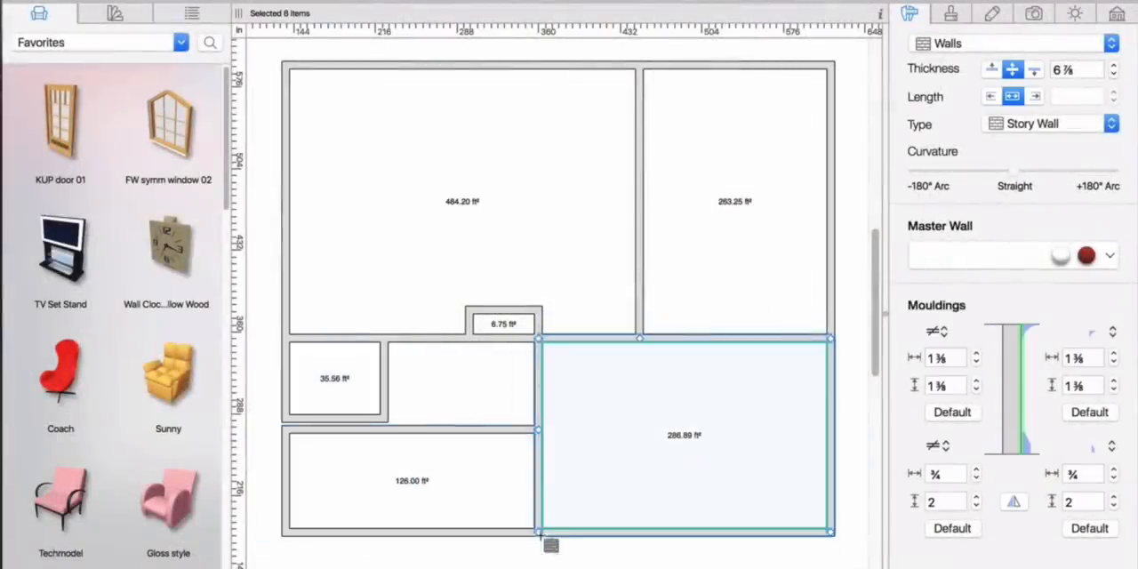